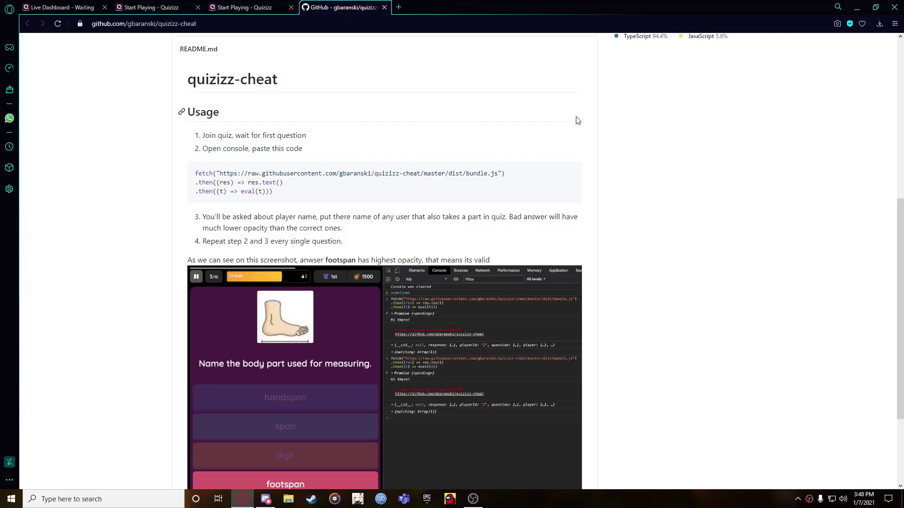
- Select the three-line fetch snippet in the quizizz-cheat README and bring up its context menu
scroll(368, 175, down, 5)
scroll(330, 51, up, 5)
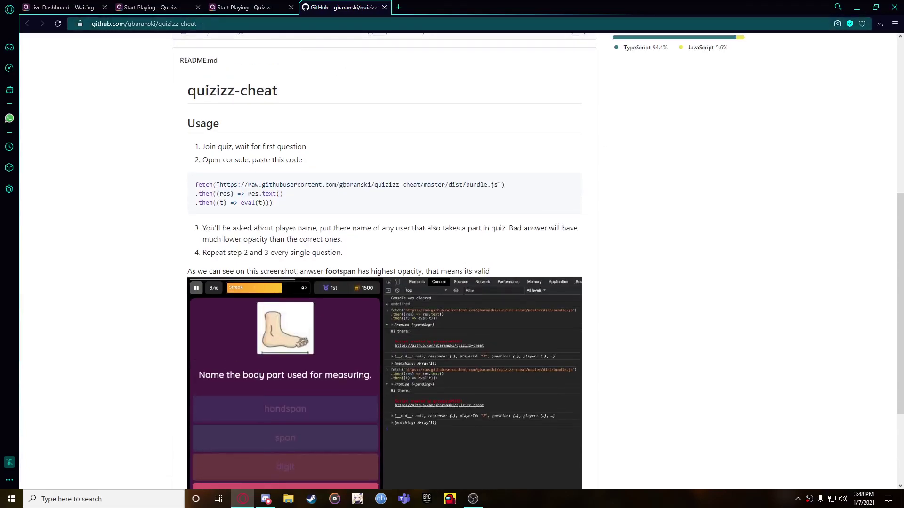
drag(193, 188, 271, 212)
right_click(268, 220)
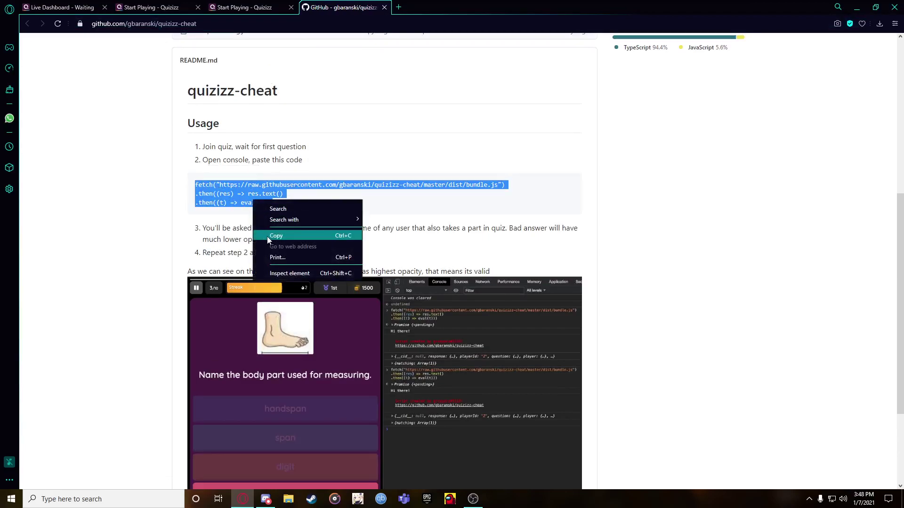
- Copy the fetch snippet, then check the host lobby and both player join tabs
click(267, 236)
click(244, 7)
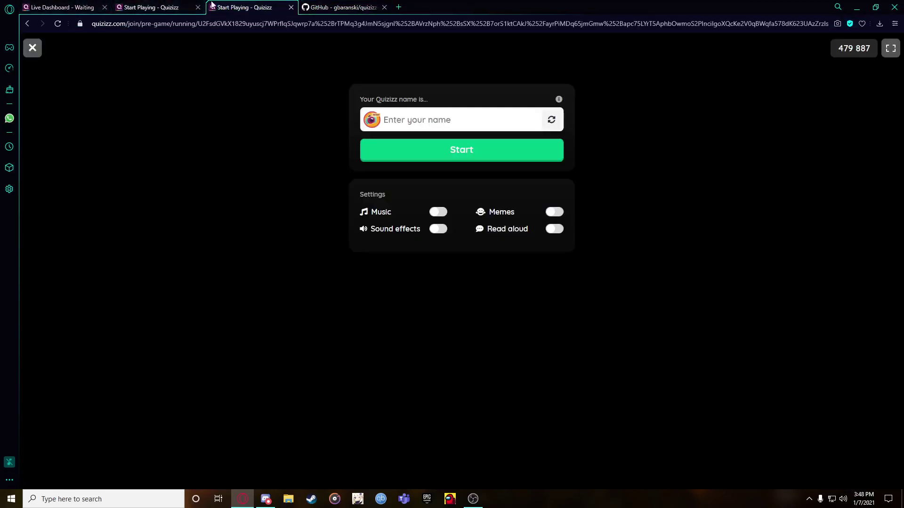
click(155, 7)
click(266, 5)
click(76, 7)
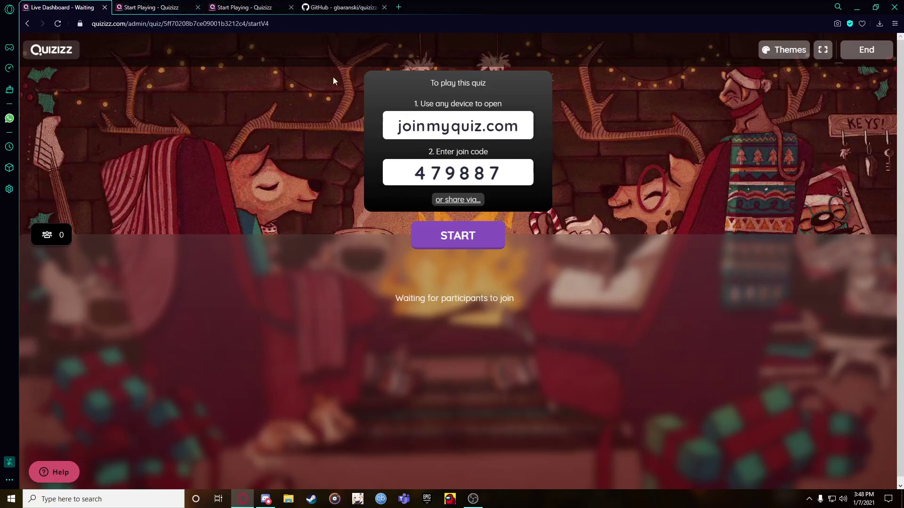
click(147, 4)
click(246, 5)
click(204, 5)
click(220, 4)
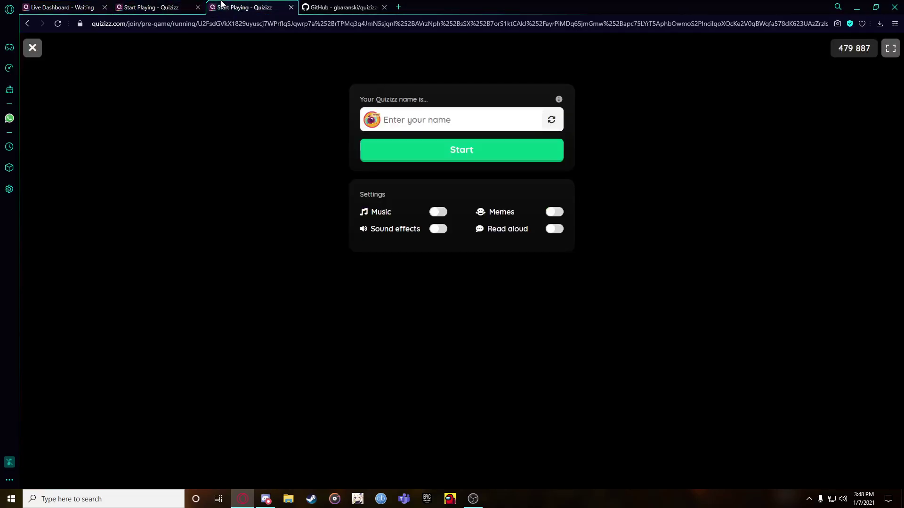
click(153, 8)
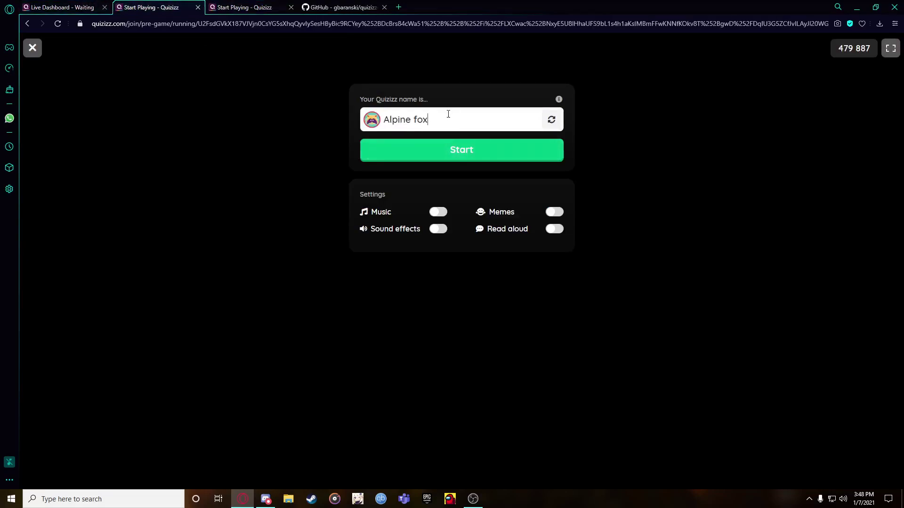
key(ctrl+Tab)
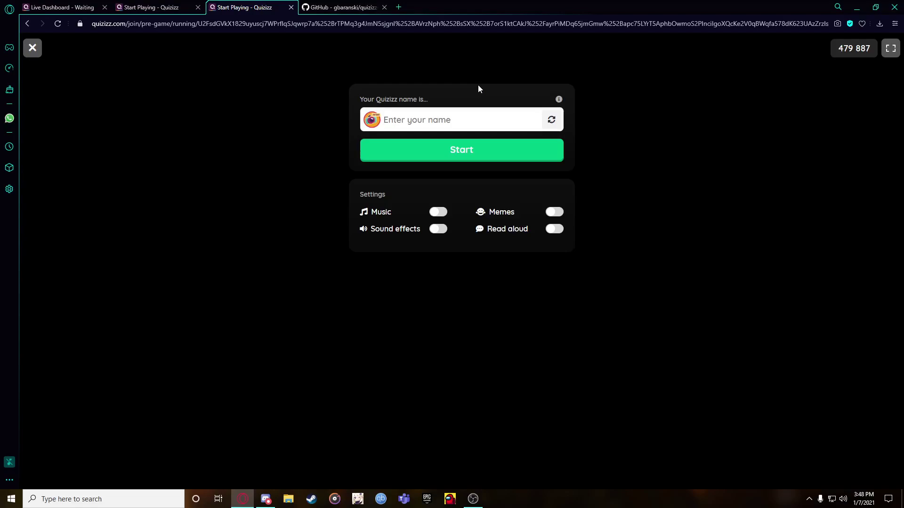
- Enter the second player's nickname in the empty join page, with a capitalised first letter
text(alex)
key(BackSpace)
text(Alex)
drag(444, 120, 377, 118)
click(463, 114)
- Join the game from both player tabs, the second player first and then the first player
click(150, 7)
click(236, 7)
click(410, 141)
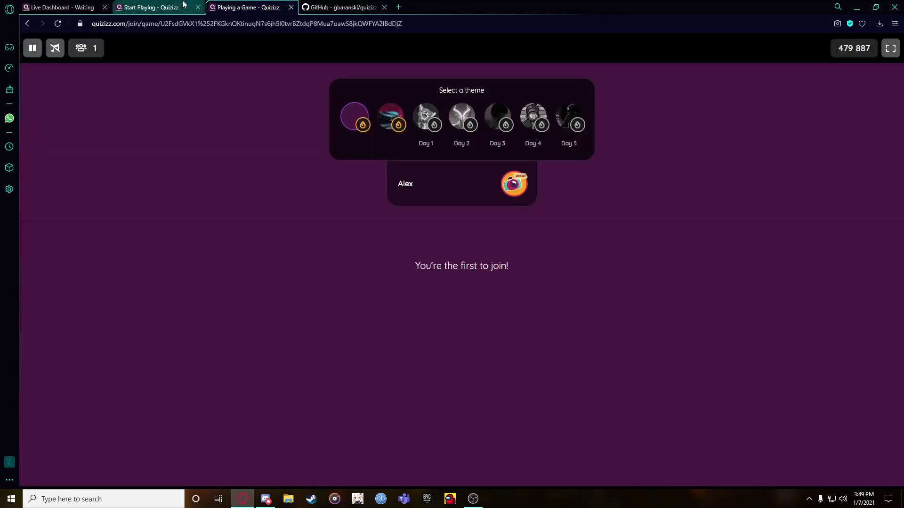
click(188, 9)
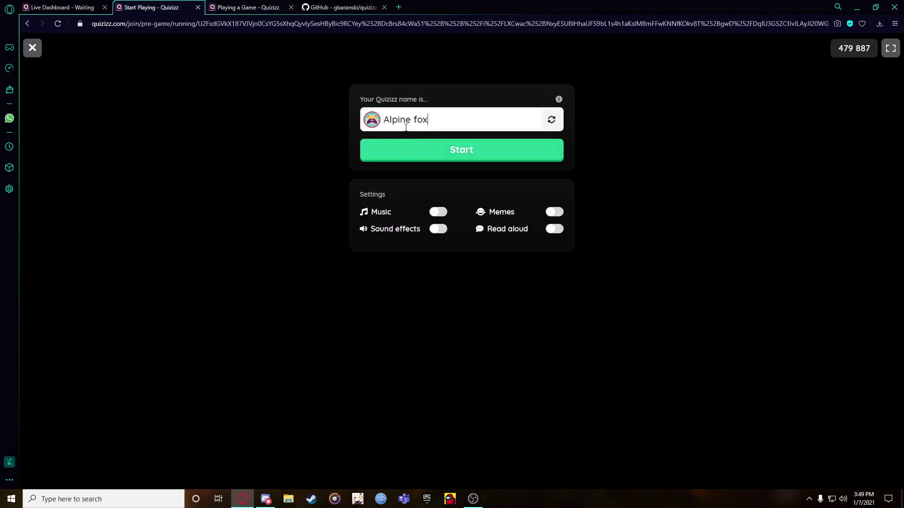
click(418, 150)
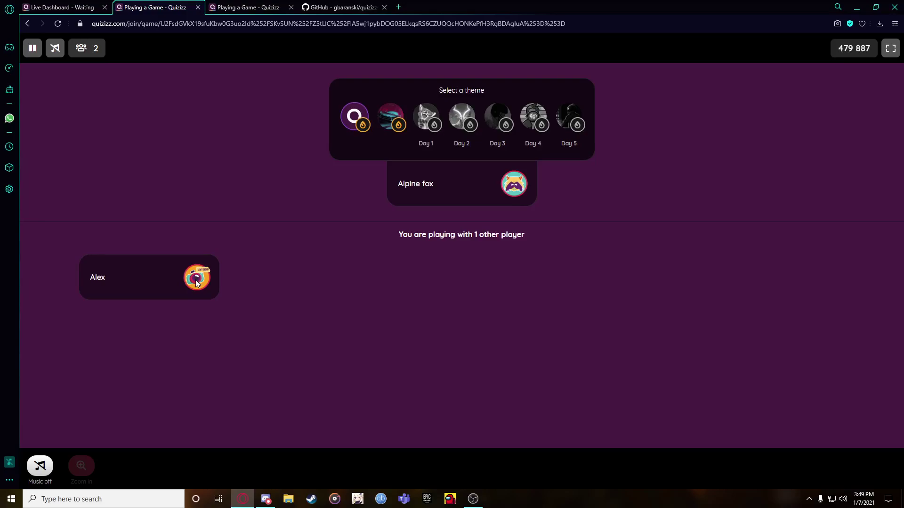
- Check both player lobbies, then start the quiz from the host's live dashboard
click(228, 7)
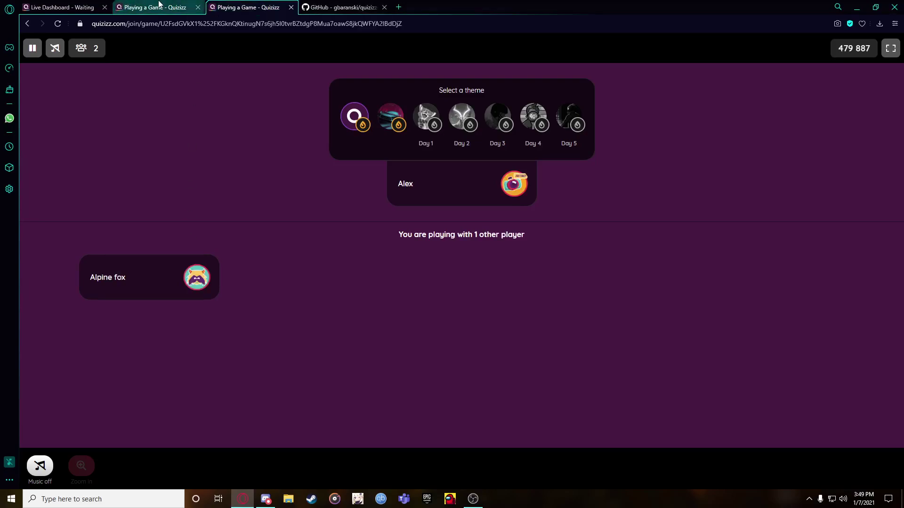
click(156, 7)
click(229, 5)
click(155, 7)
click(62, 6)
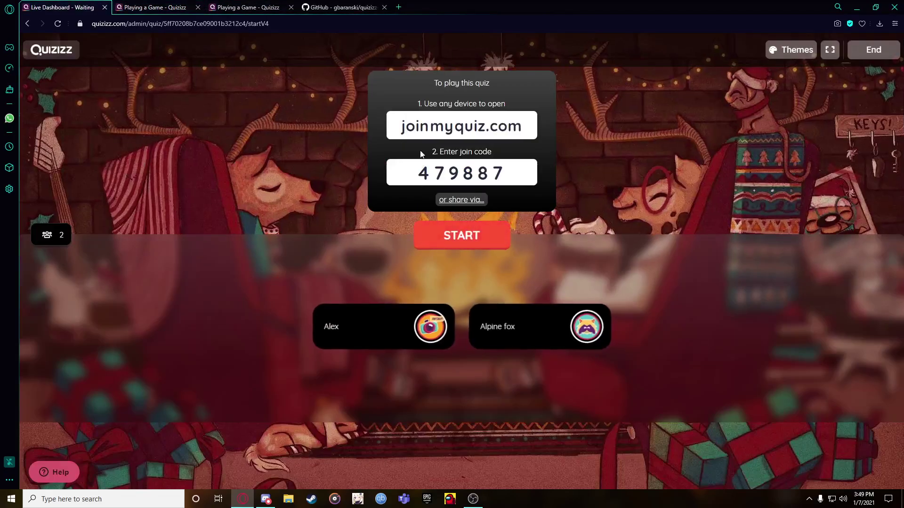
click(497, 230)
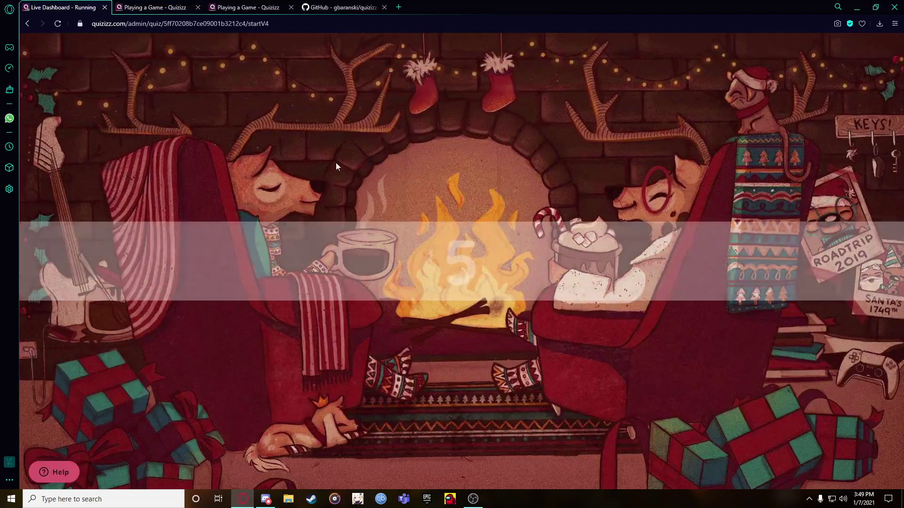
- Pause the player's countdown, mute the live dashboard, and resume to reach the fresh-water question
click(184, 6)
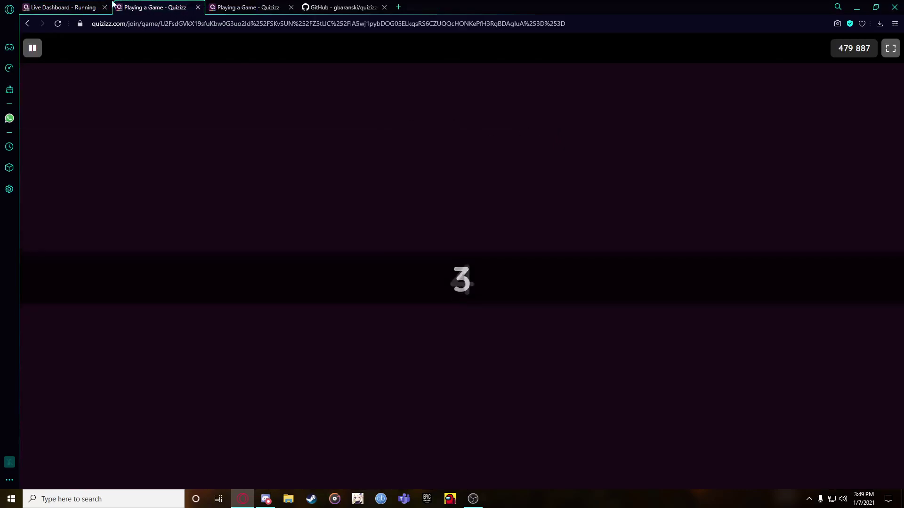
key(ctrl+shift+Tab)
click(155, 5)
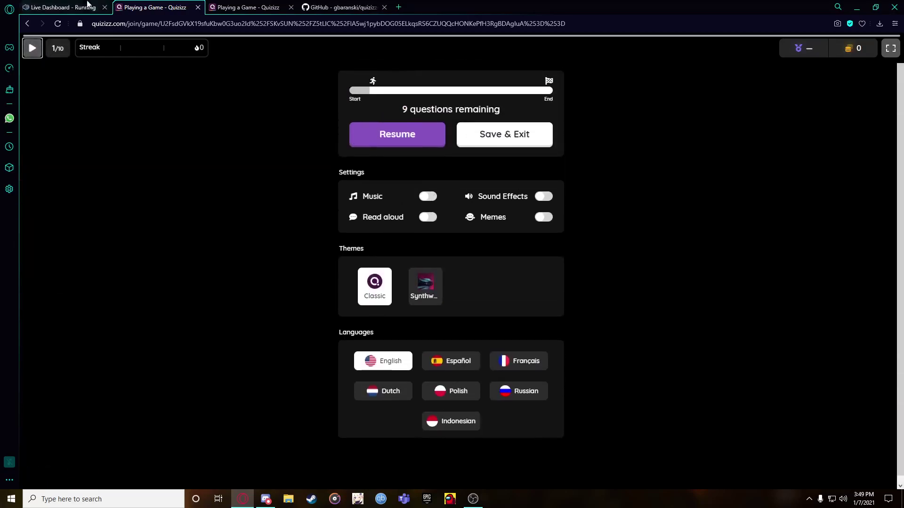
click(59, 7)
click(807, 50)
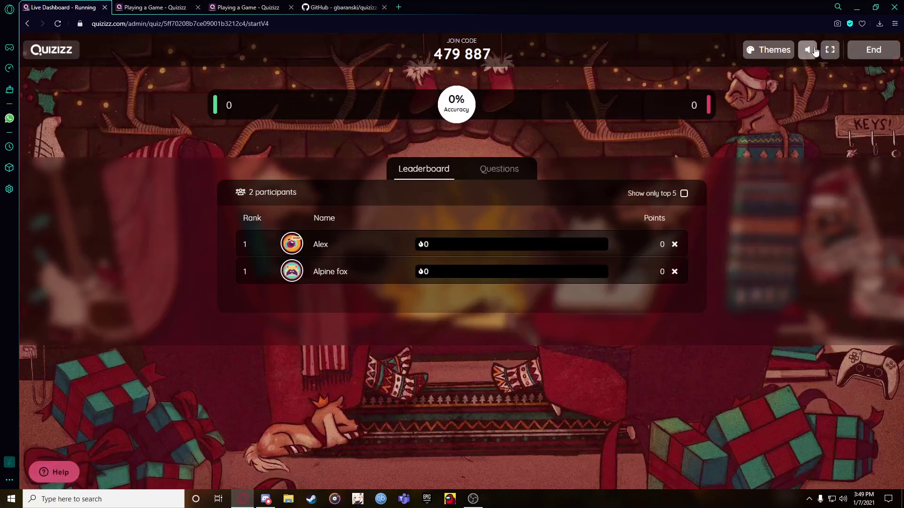
click(122, 6)
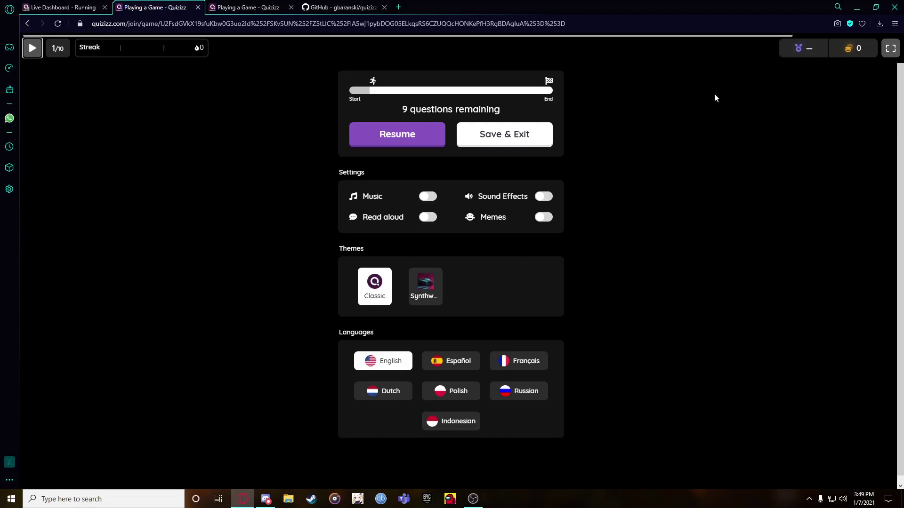
click(405, 137)
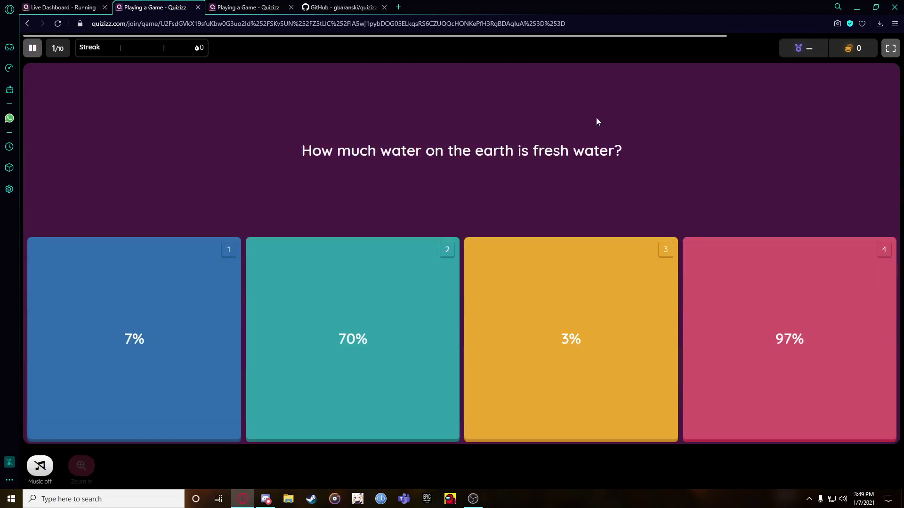
- Open the quiz page's DevTools console and copy the fetch snippet from the GitHub README
right_click(611, 124)
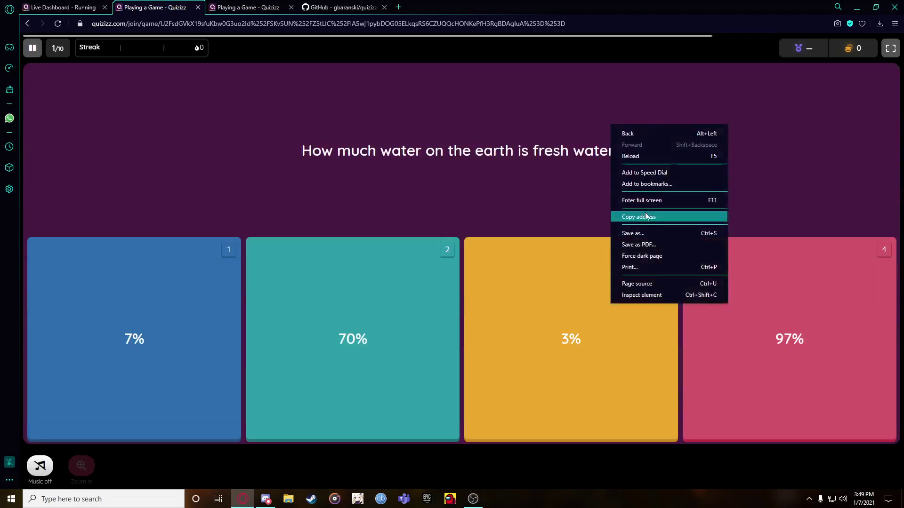
click(657, 296)
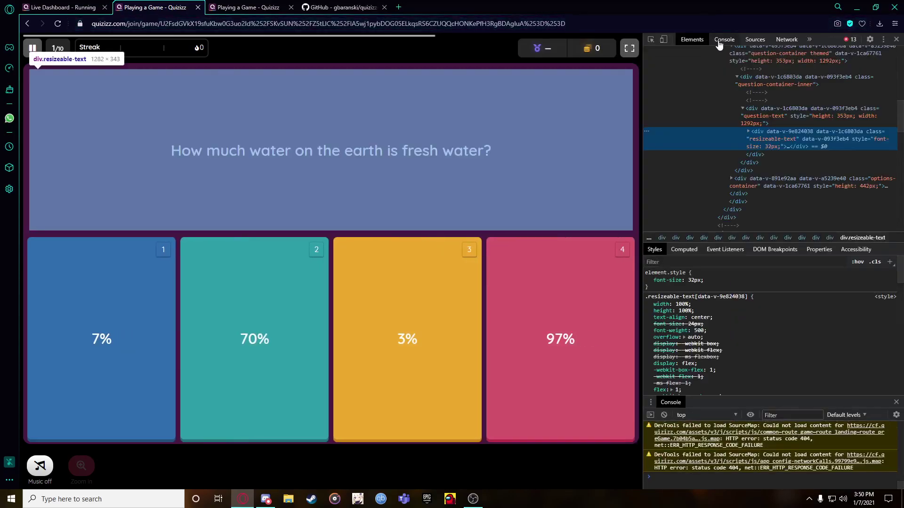
click(721, 41)
click(339, 7)
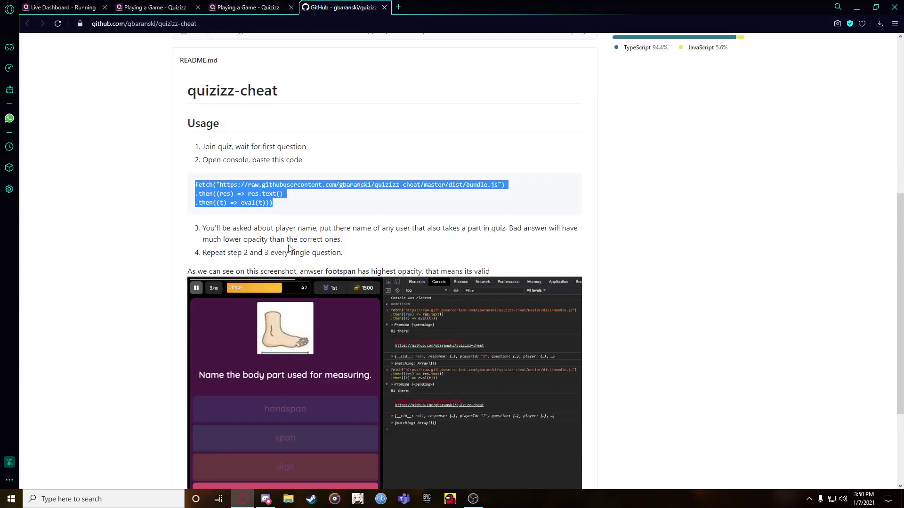
right_click(260, 207)
click(277, 236)
- Paste and run the snippet in the console, confirm the name prompt, and answer 3%
click(156, 7)
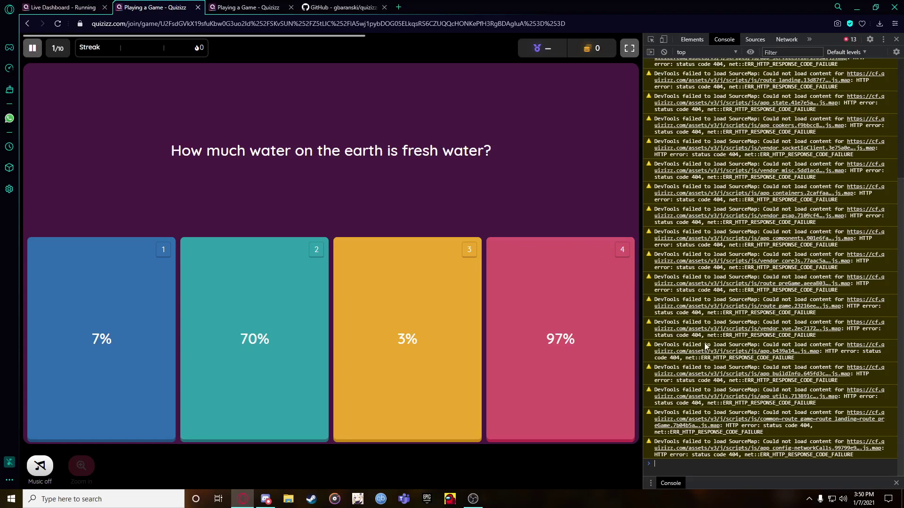
key(ctrl+v)
key(Return)
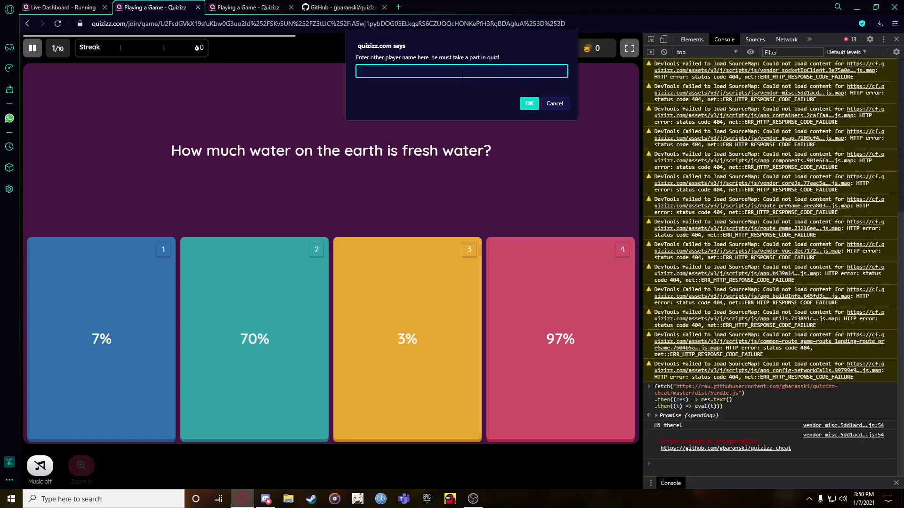
click(529, 104)
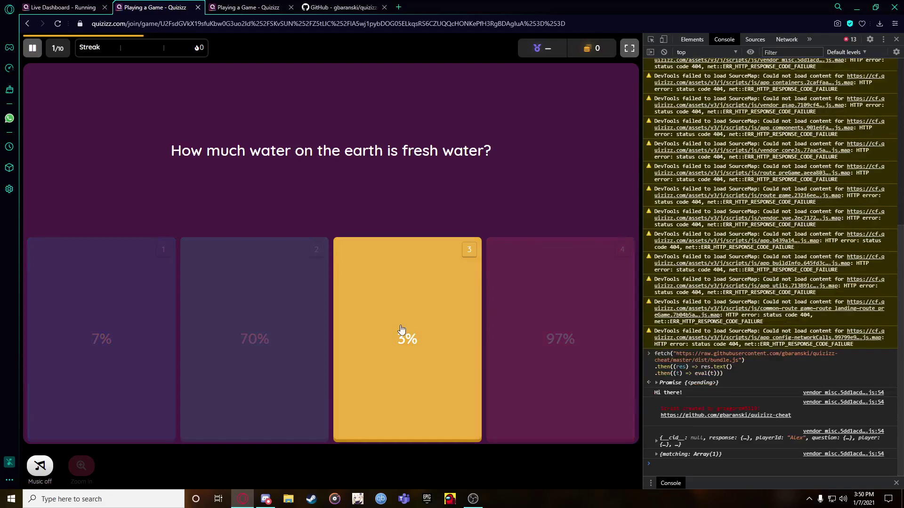
click(412, 333)
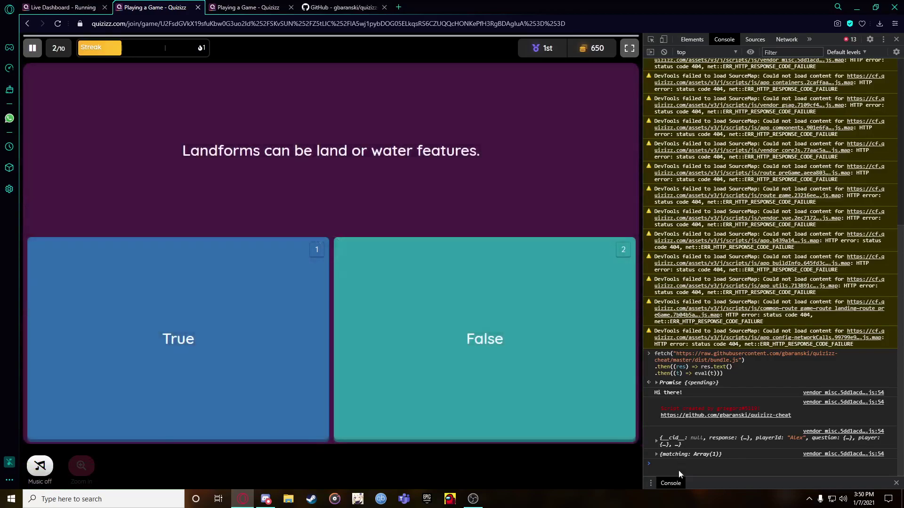
- Rerun the fading script, enter the other player's name, and answer True on question 2
key(Up)
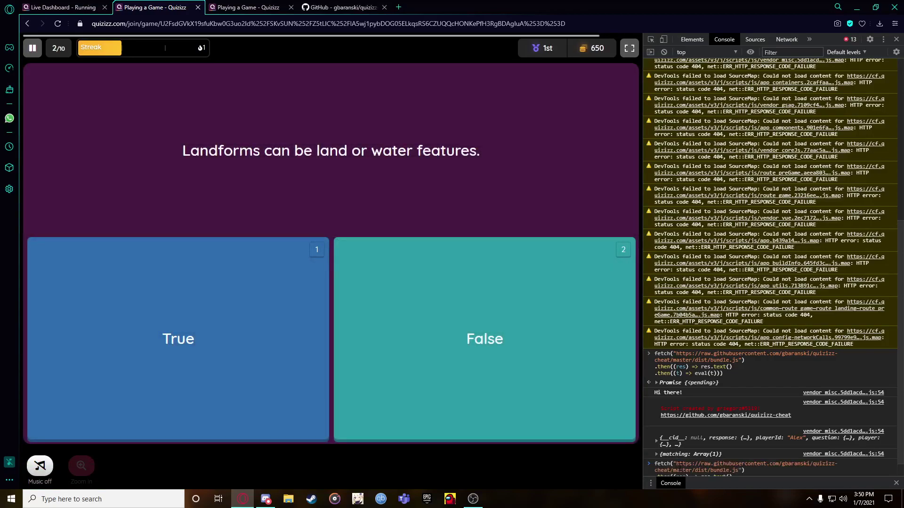
key(Return)
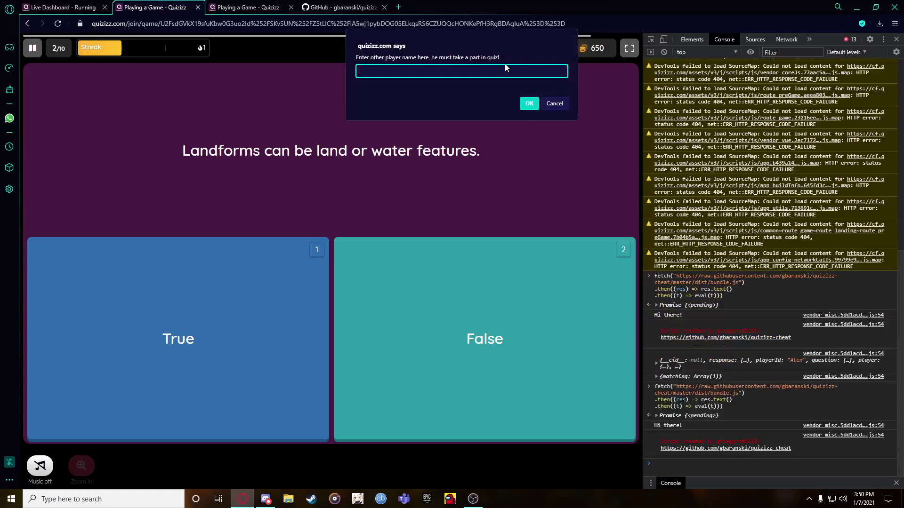
text(Alex)
click(528, 103)
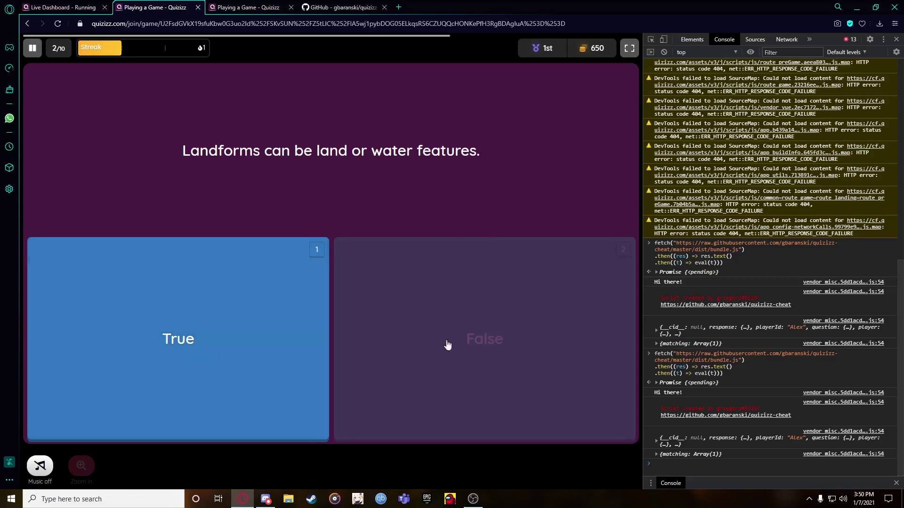
click(152, 307)
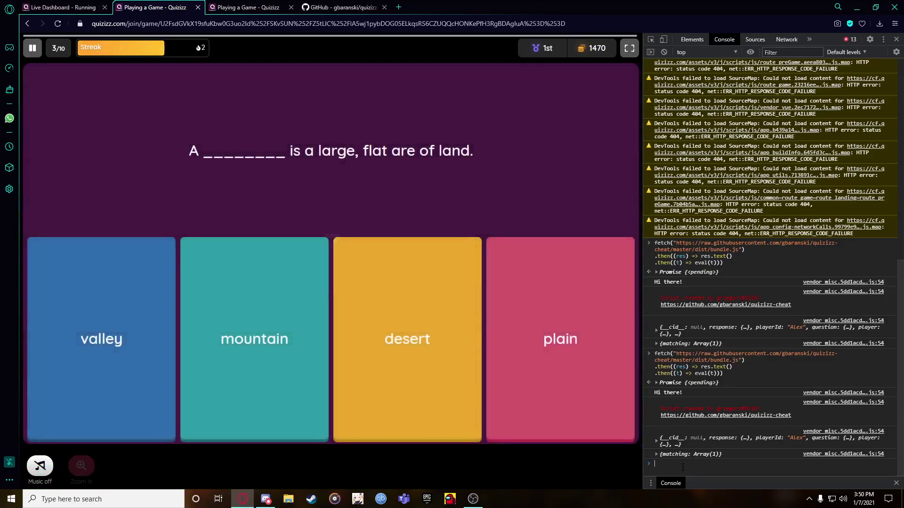
- Rerun the script for question 3, confirm the name, and answer plain, the undimmed choice
key(Up)
key(Return)
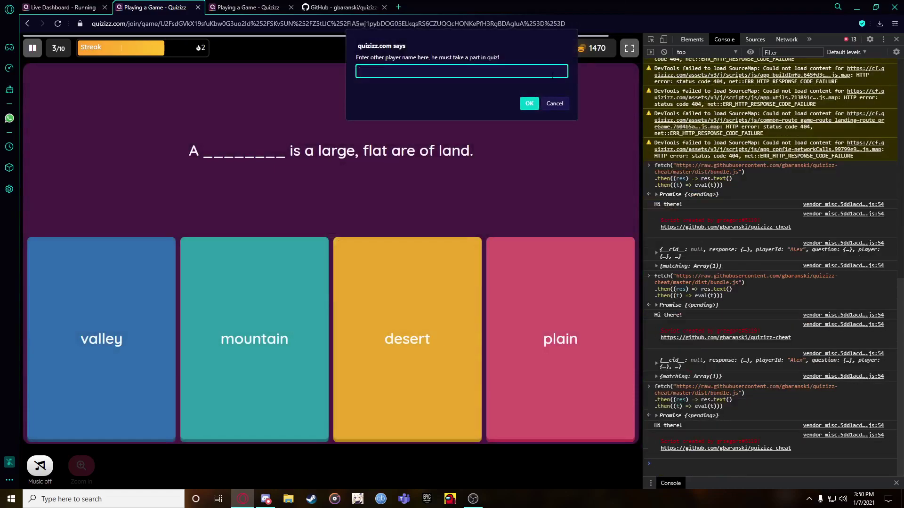
click(349, 7)
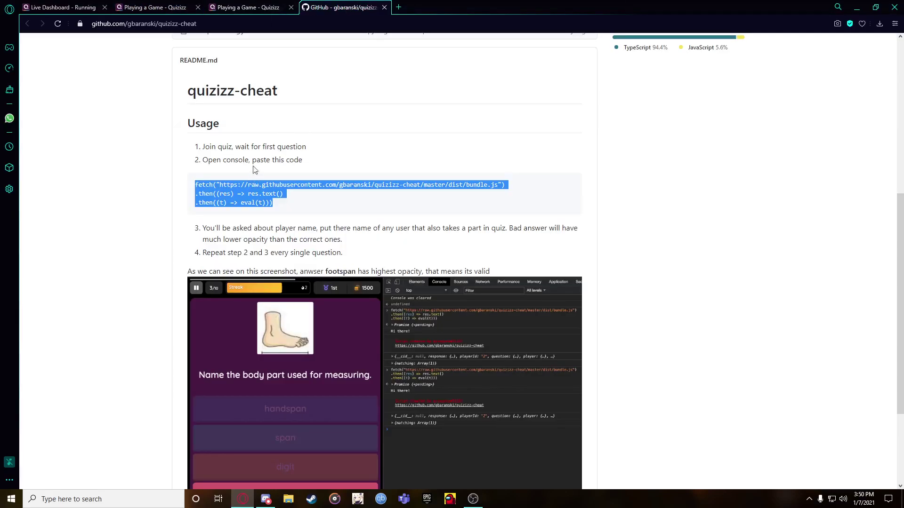
click(155, 7)
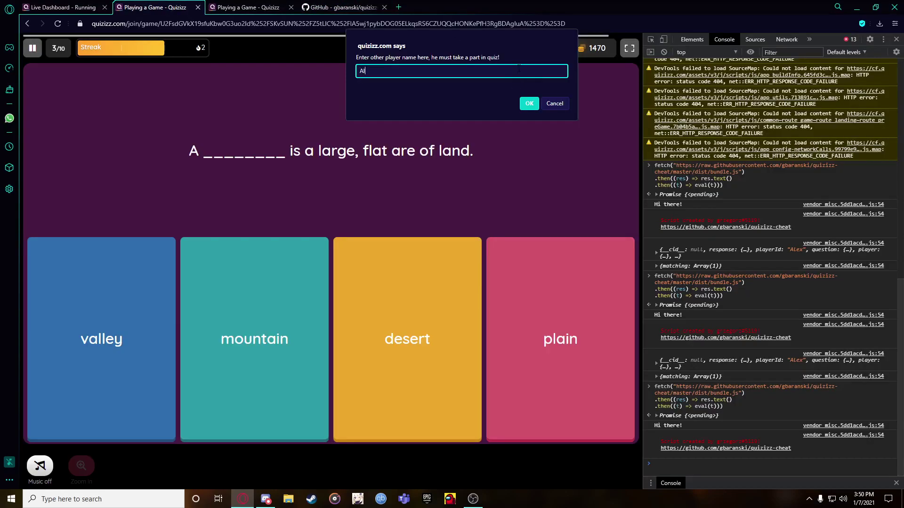
click(529, 103)
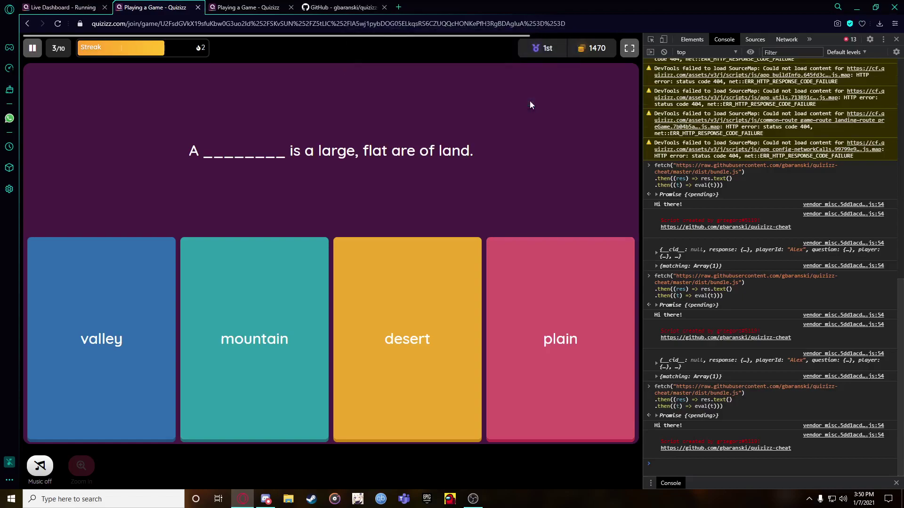
click(579, 292)
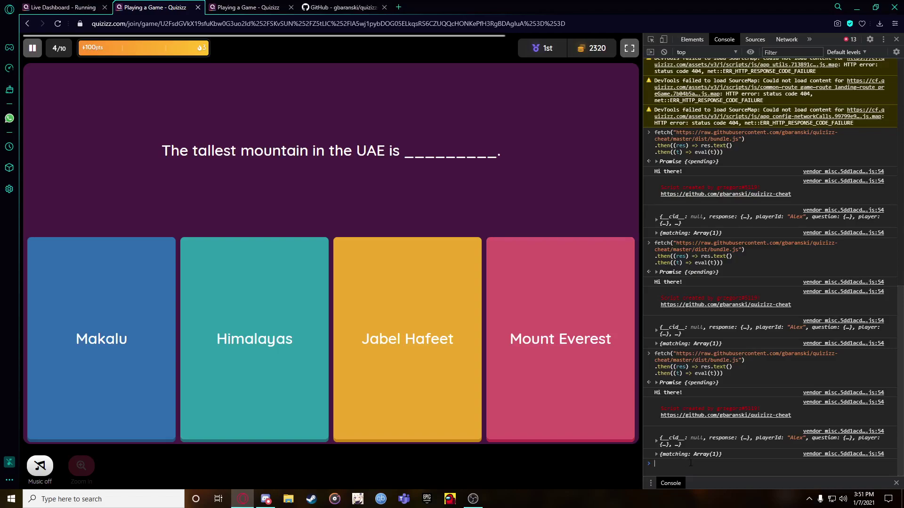
- Rerun the script for question 4, confirm the name, and choose Jabel Hafeet
key(Up)
key(Return)
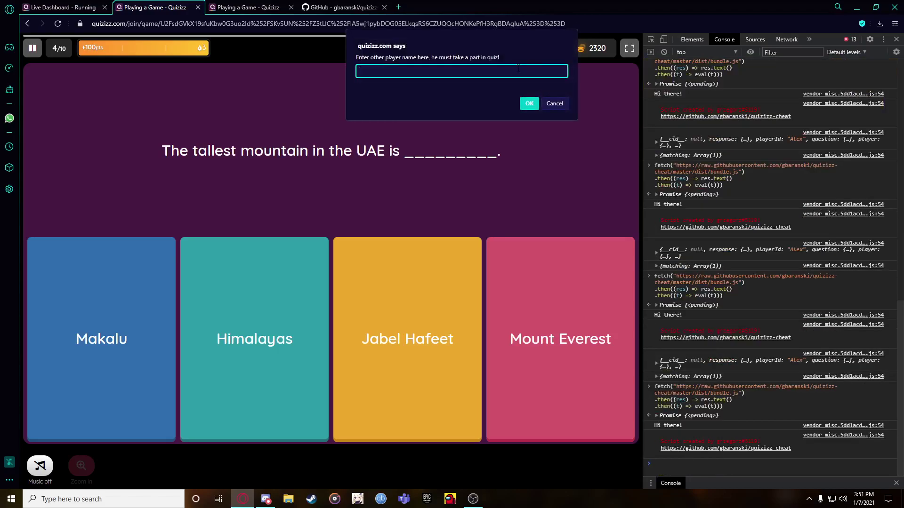
text(Alwe)
click(534, 104)
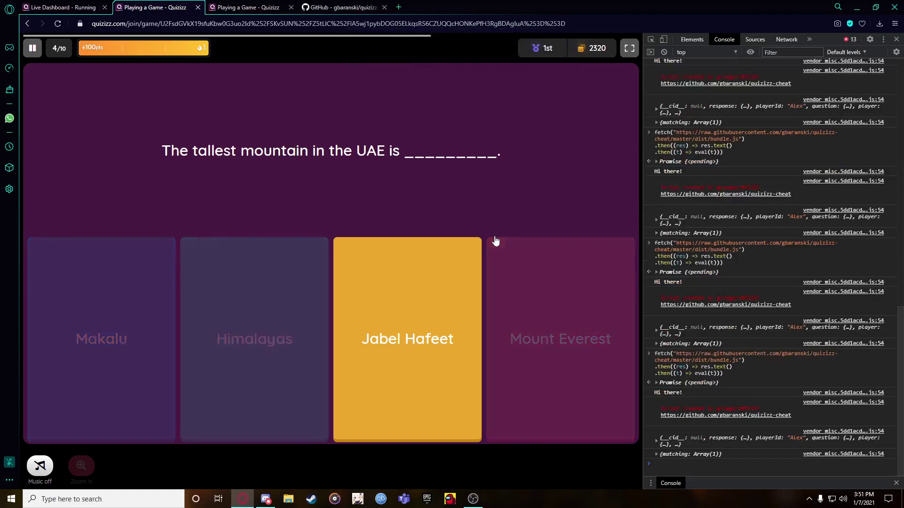
click(363, 320)
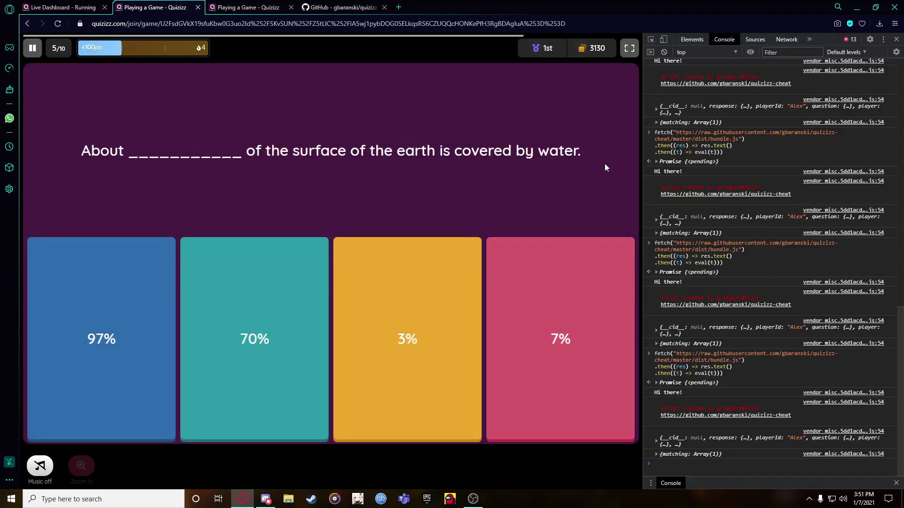
- Rerun the fading script, confirm the name to reveal 70% on question 5, then go to the second account
key(Up)
key(Return)
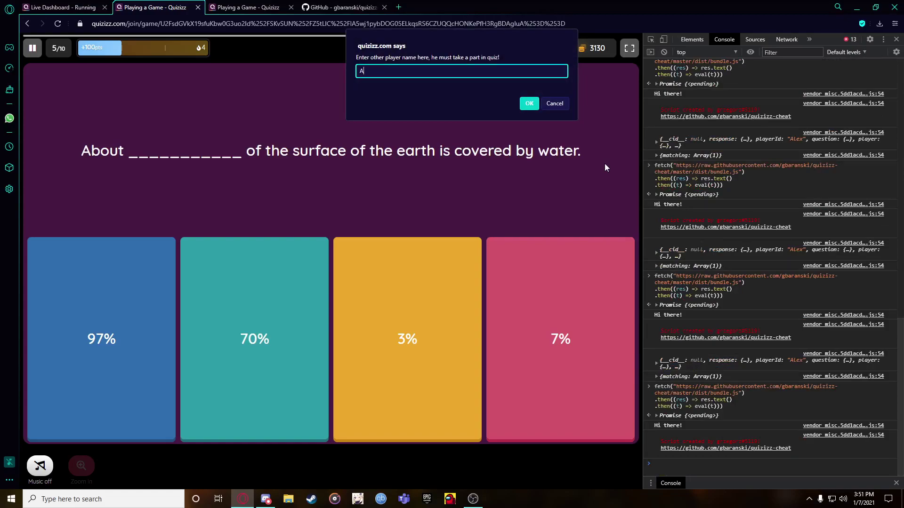
click(529, 108)
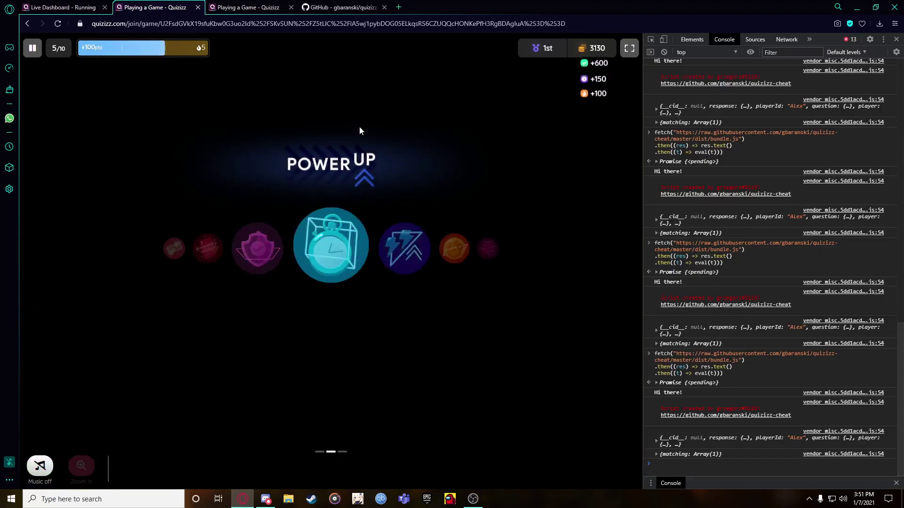
key(ctrl+Tab)
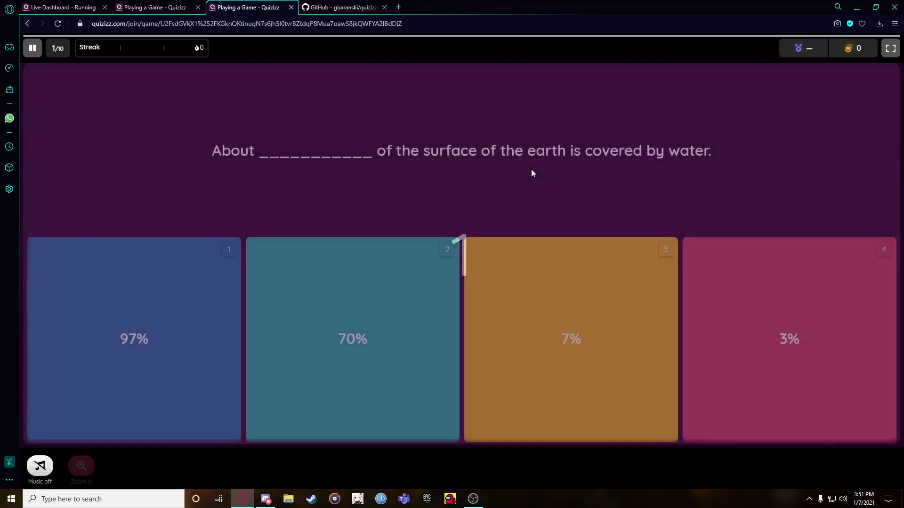
- In the second account's console, paste and run the fetch script, confirm the name, and answer 70%
right_click(531, 170)
click(556, 340)
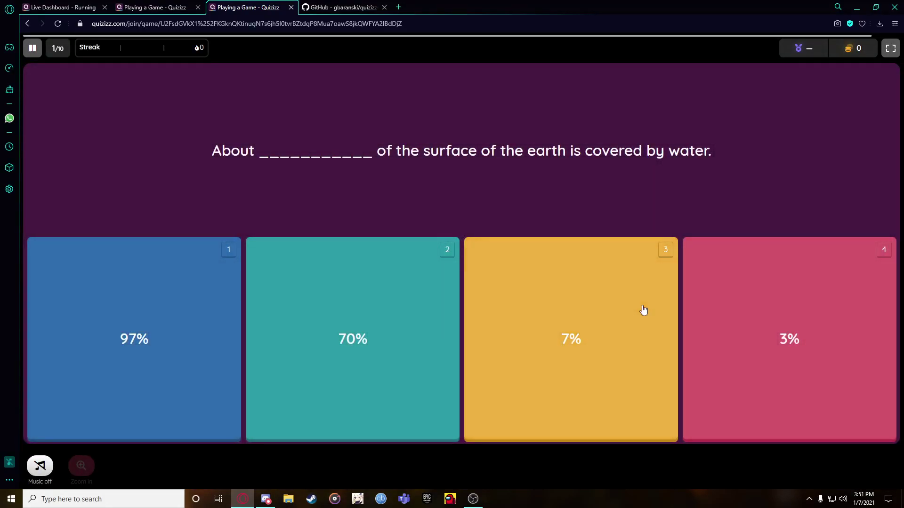
key(ctrl+v)
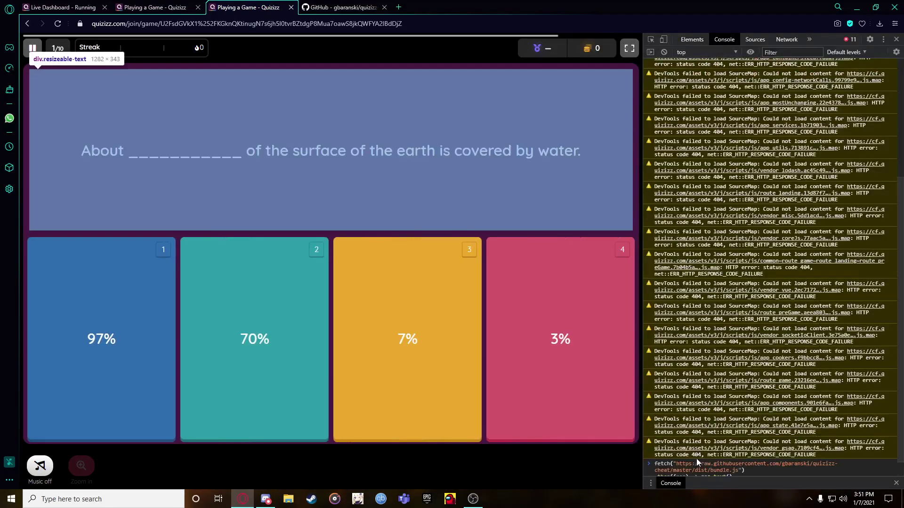
key(Return)
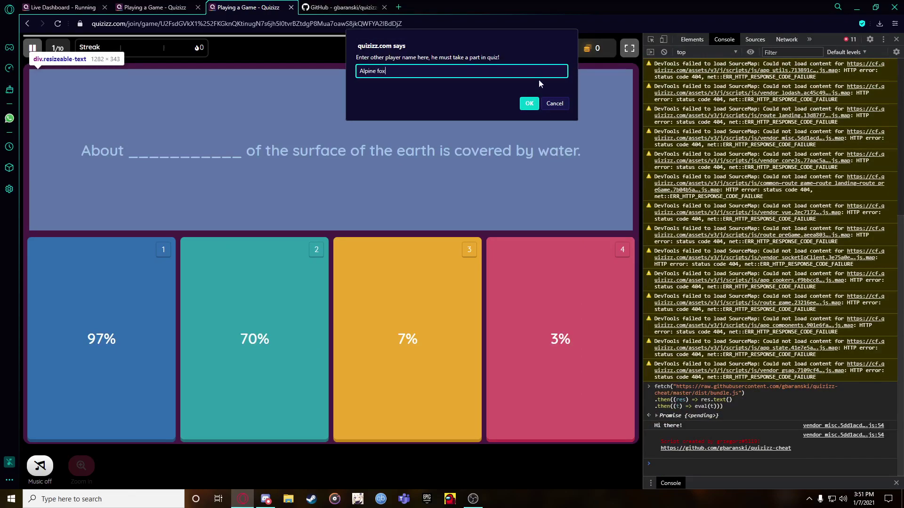
click(529, 103)
click(276, 310)
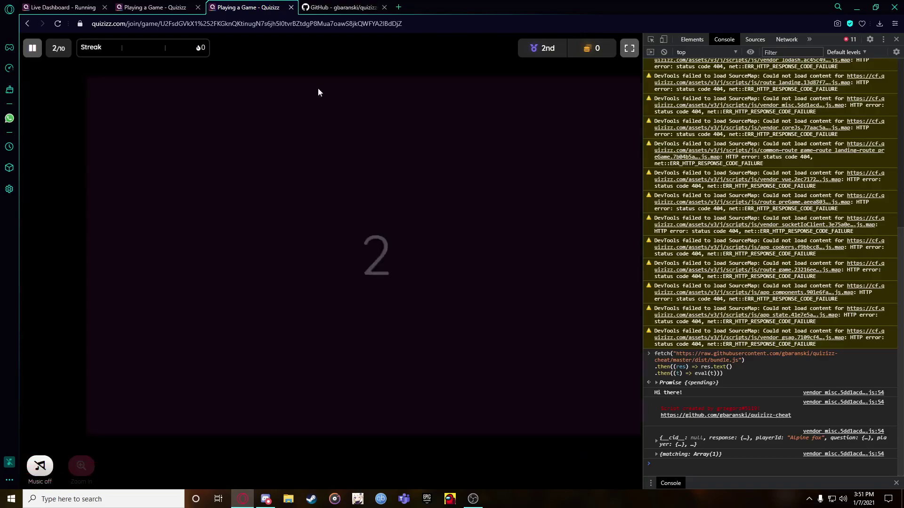
key(ctrl+shift+Tab)
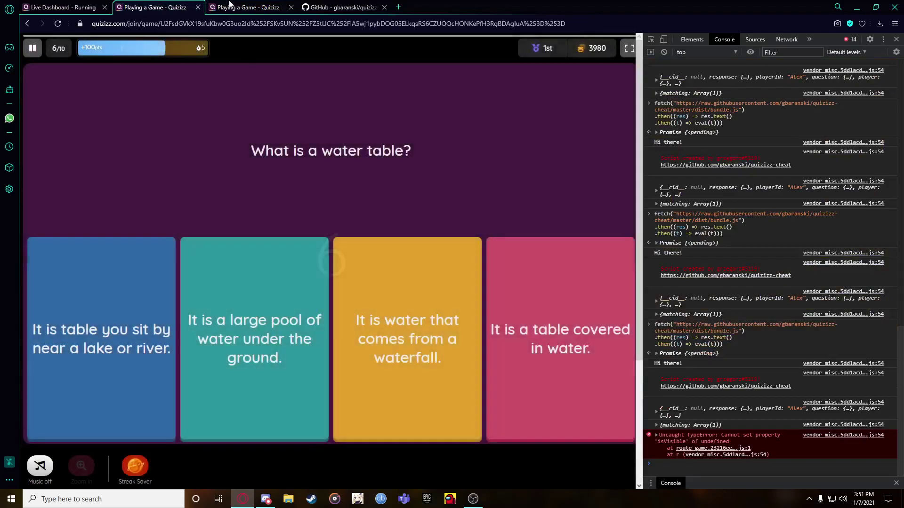
- On the second account, rerun the script, enter the other player's name, answer True, and close DevTools
key(ctrl+Tab)
key(Up)
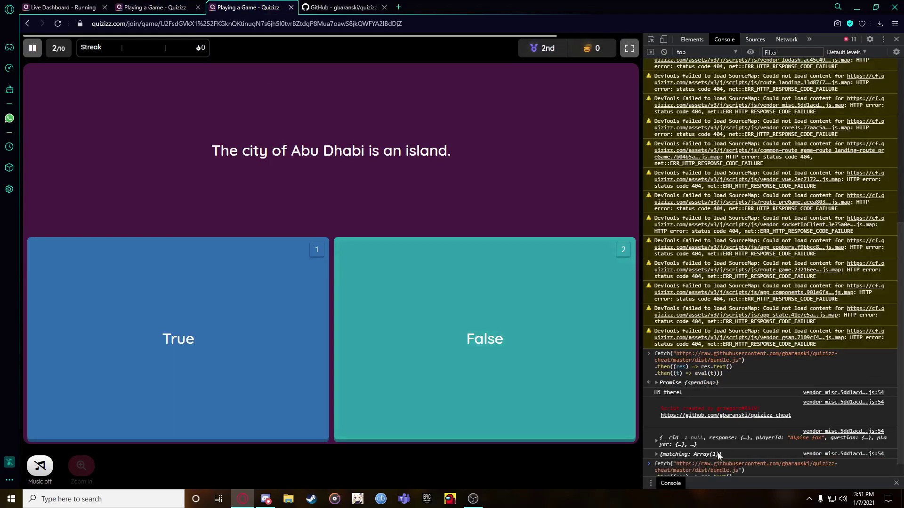
key(Return)
text(Alpine fox)
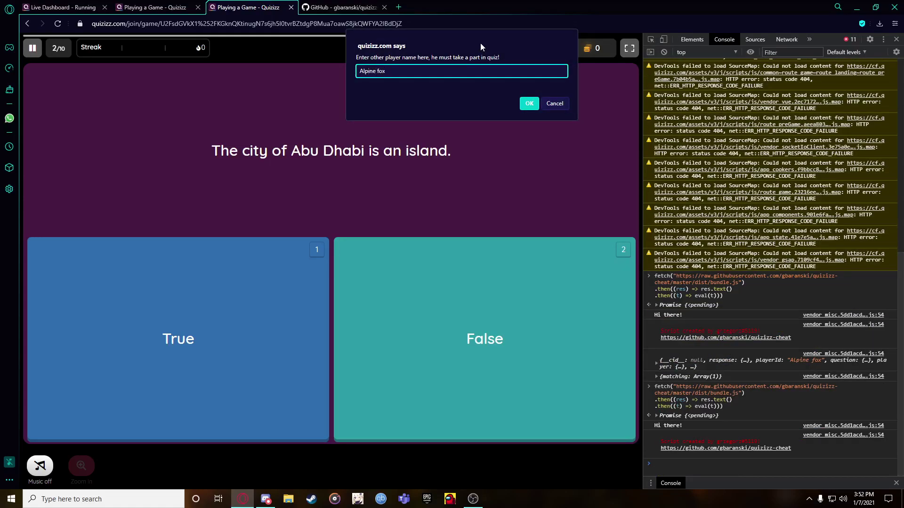
click(529, 103)
click(240, 296)
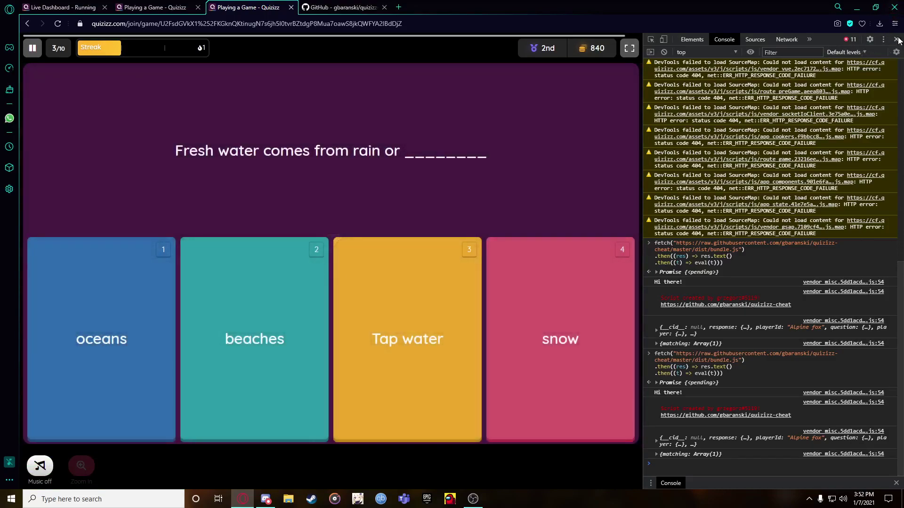
click(897, 39)
key(ctrl+shift+Tab)
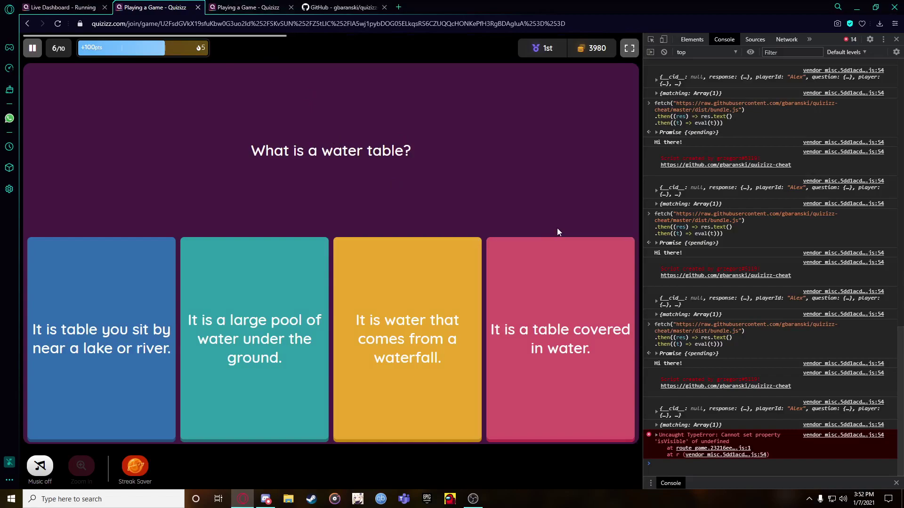
- On the first account, rerun the script for question 6 and confirm the other player's name
key(Up)
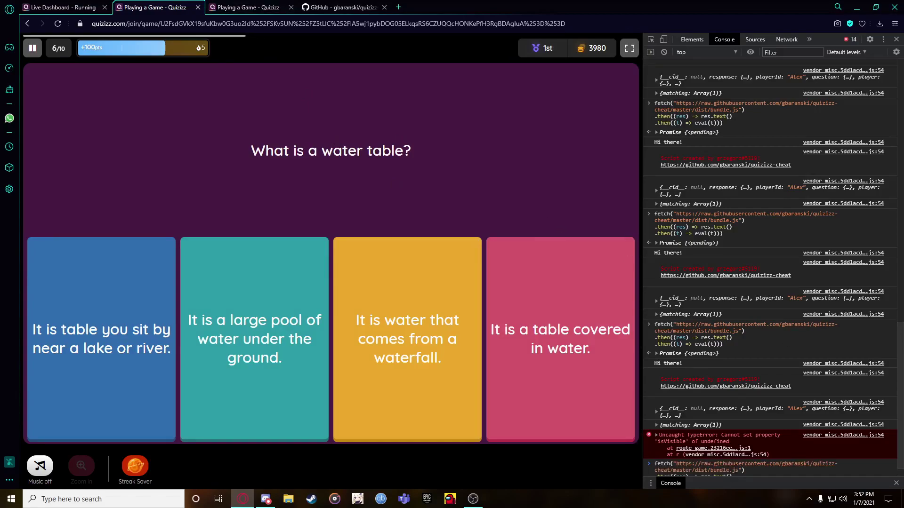
key(Return)
text(Ale)
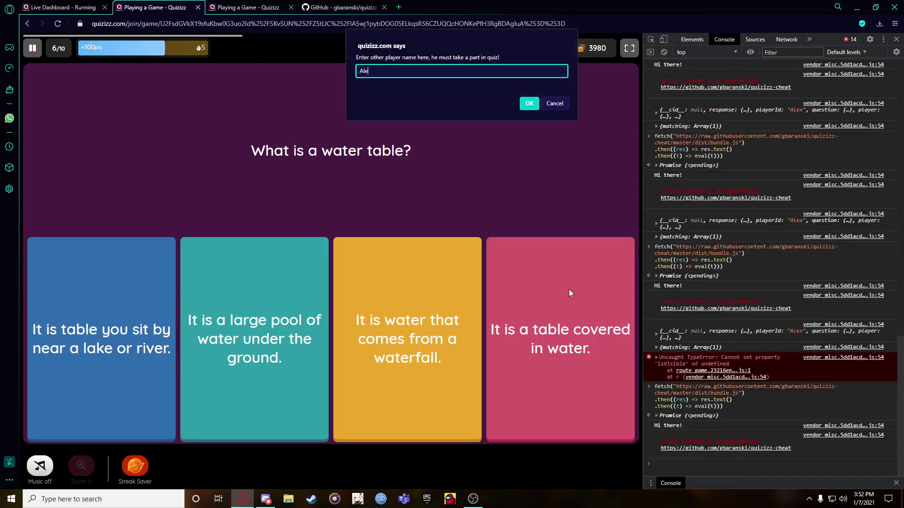
text(x)
key(Return)
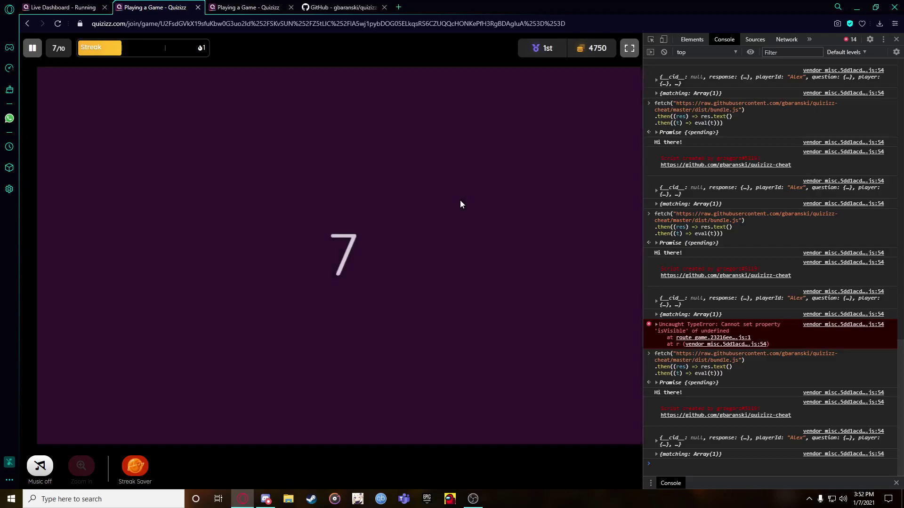
click(285, 9)
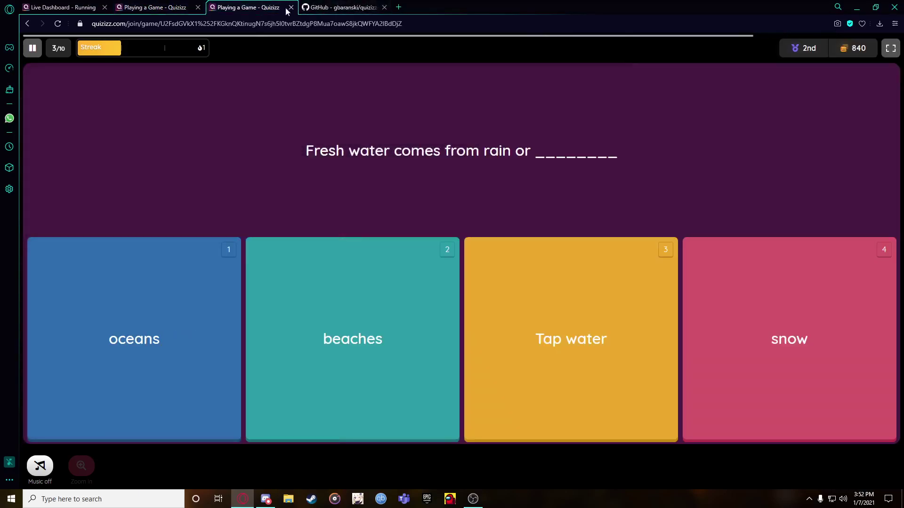
- Close both quiz tabs, then select and clear a commit line in the GitHub README
click(291, 7)
click(198, 7)
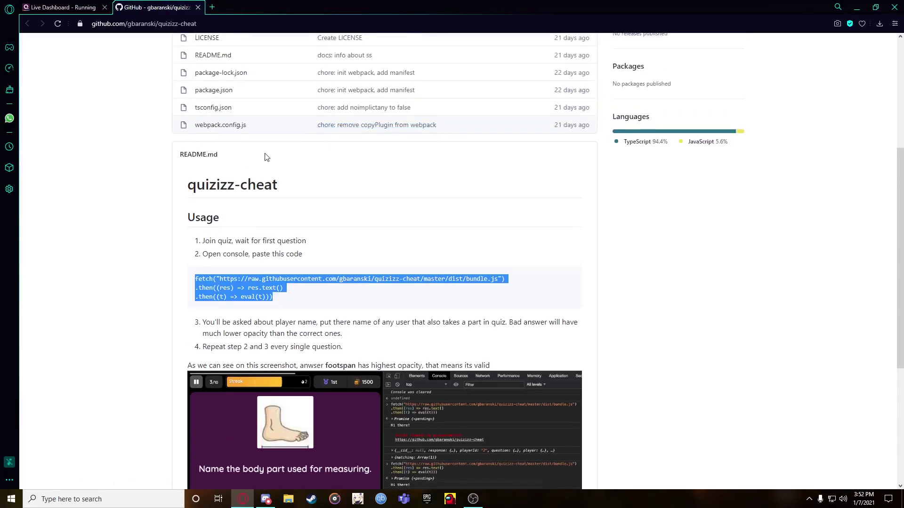
scroll(265, 157, up, 5)
drag(540, 171, 204, 172)
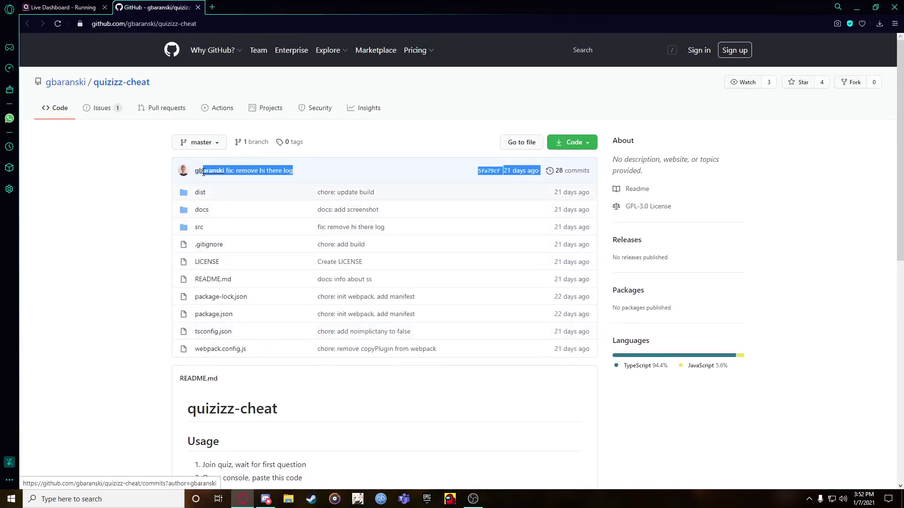
click(324, 171)
- Open a new blank tab and close the GitHub repository tab
scroll(264, 182, down, 15)
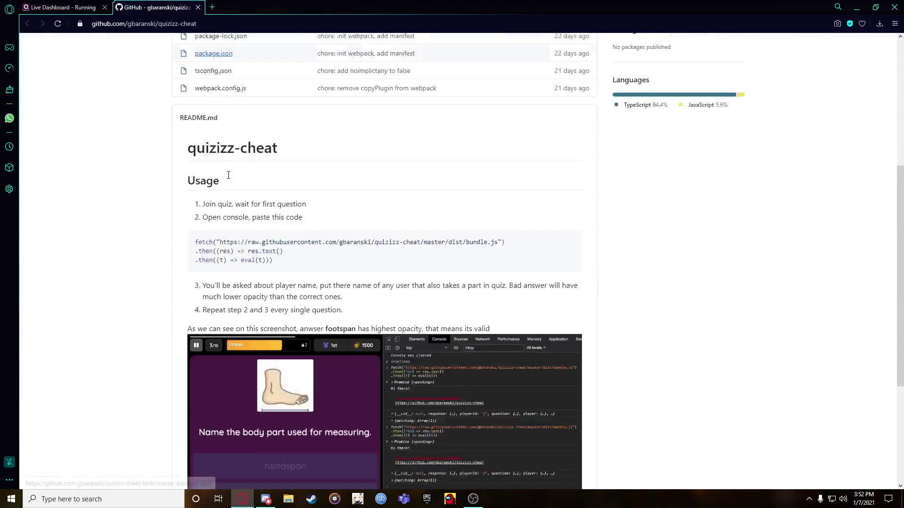
scroll(268, 184, up, 7)
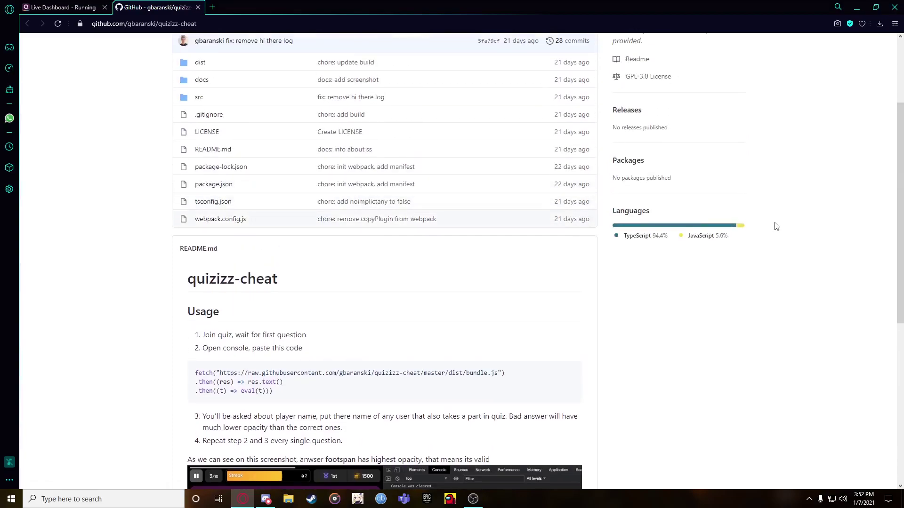
click(212, 7)
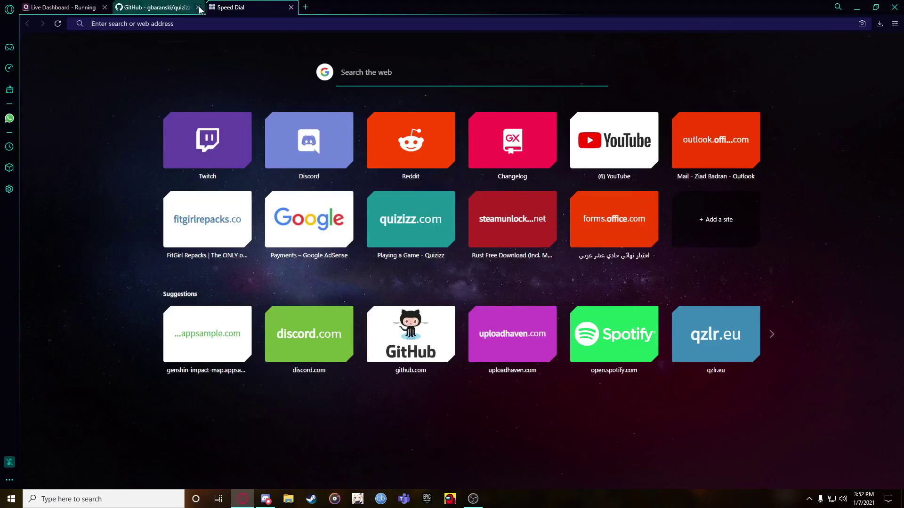
click(197, 7)
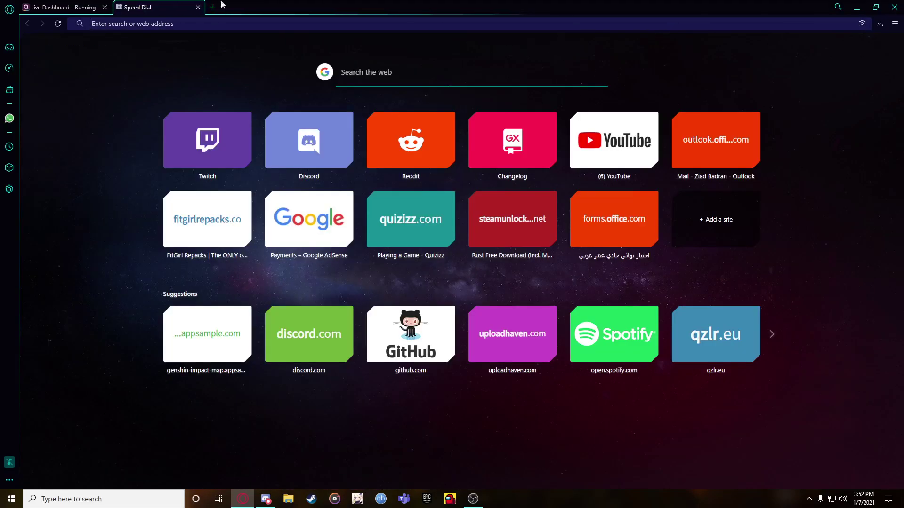
- Check the live dashboard leaderboard showing both players at 4750 and 840 points, then bring OBS forward
key(ctrl+Tab)
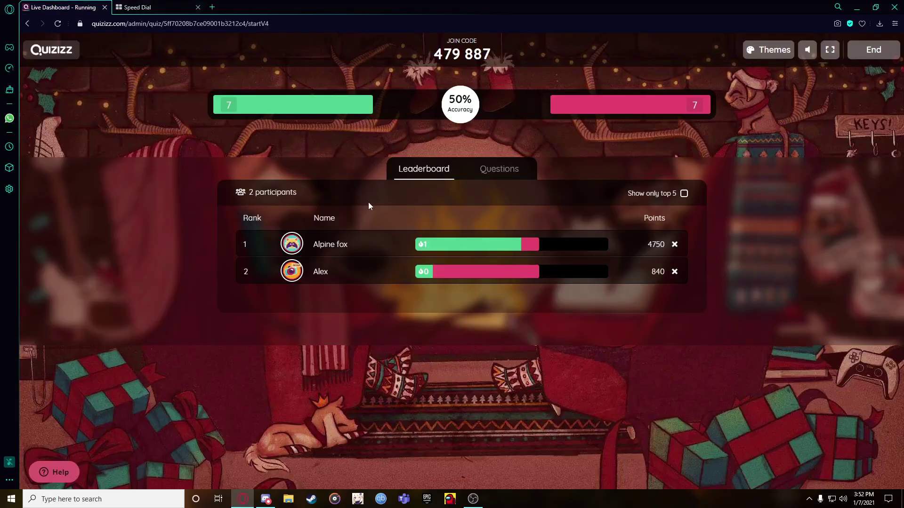
click(473, 498)
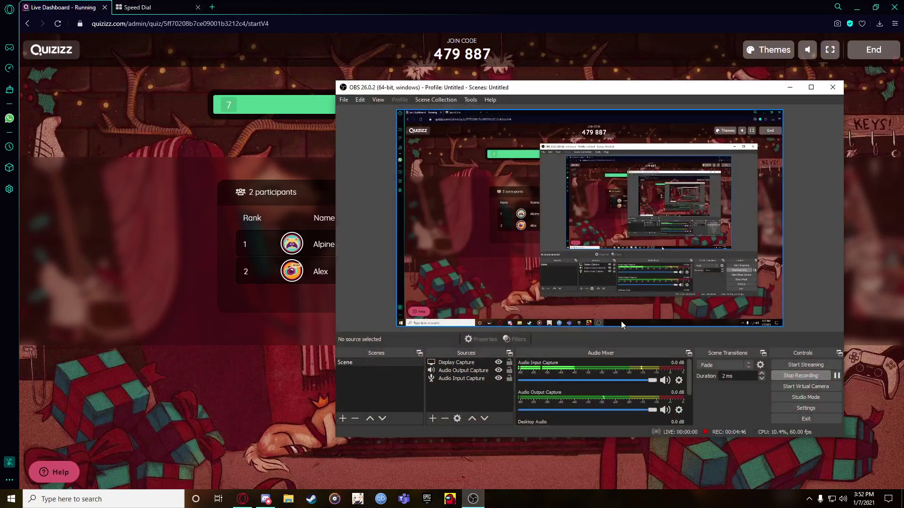